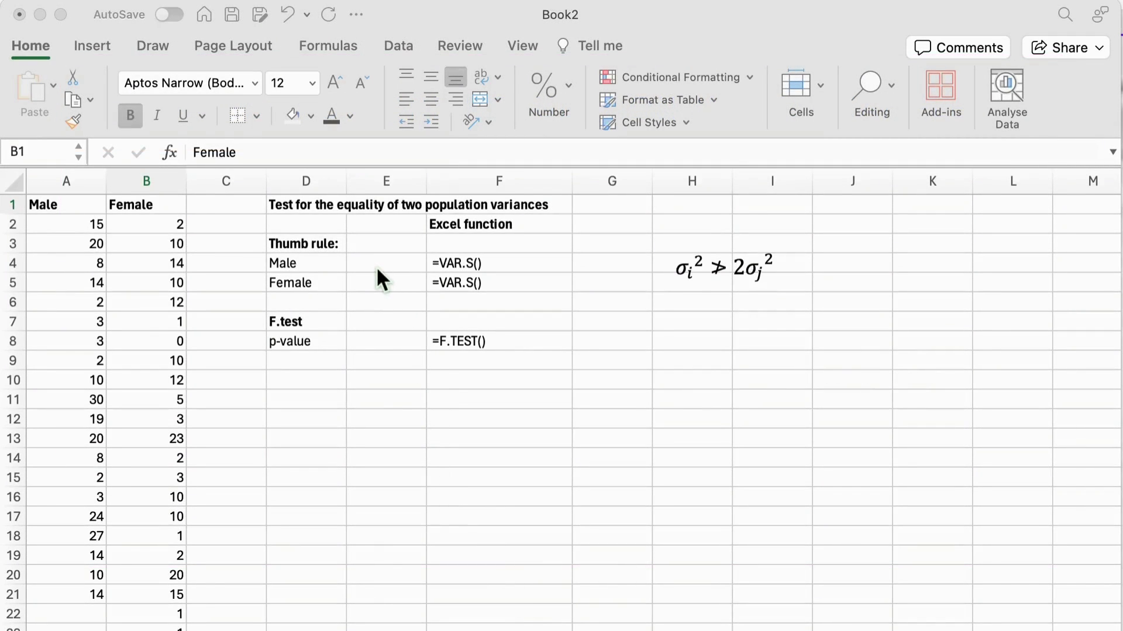
- Enter =VAR.S over the Male column in E4 and the Female column in E5
{"action": "left_click", "coordinate": [383, 268]}
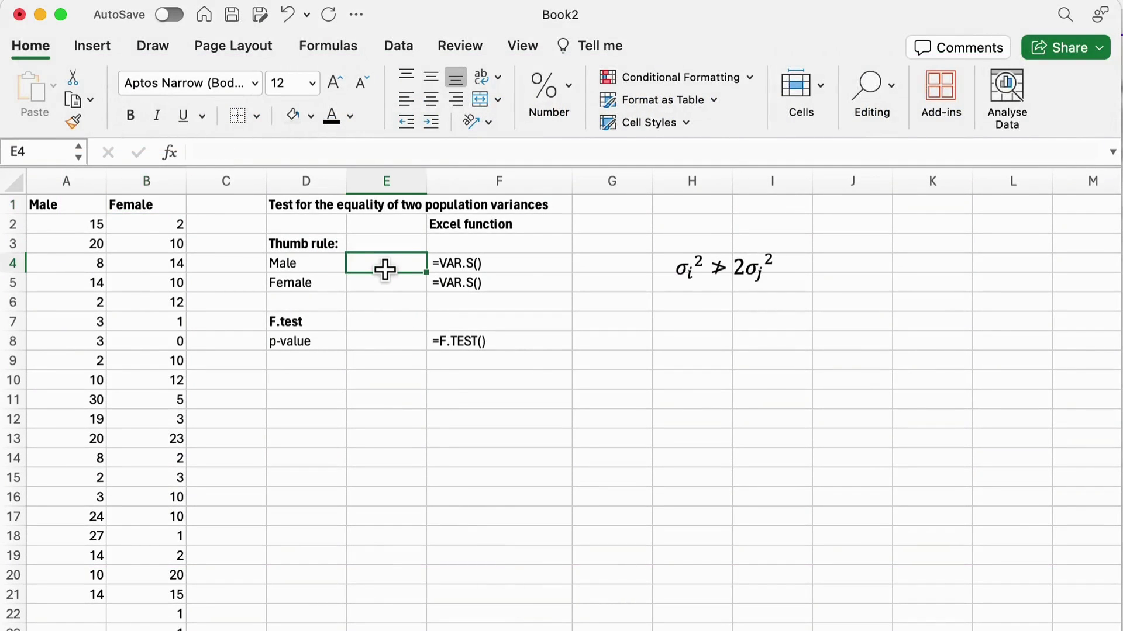
{"action": "type", "text": "=var.s"}
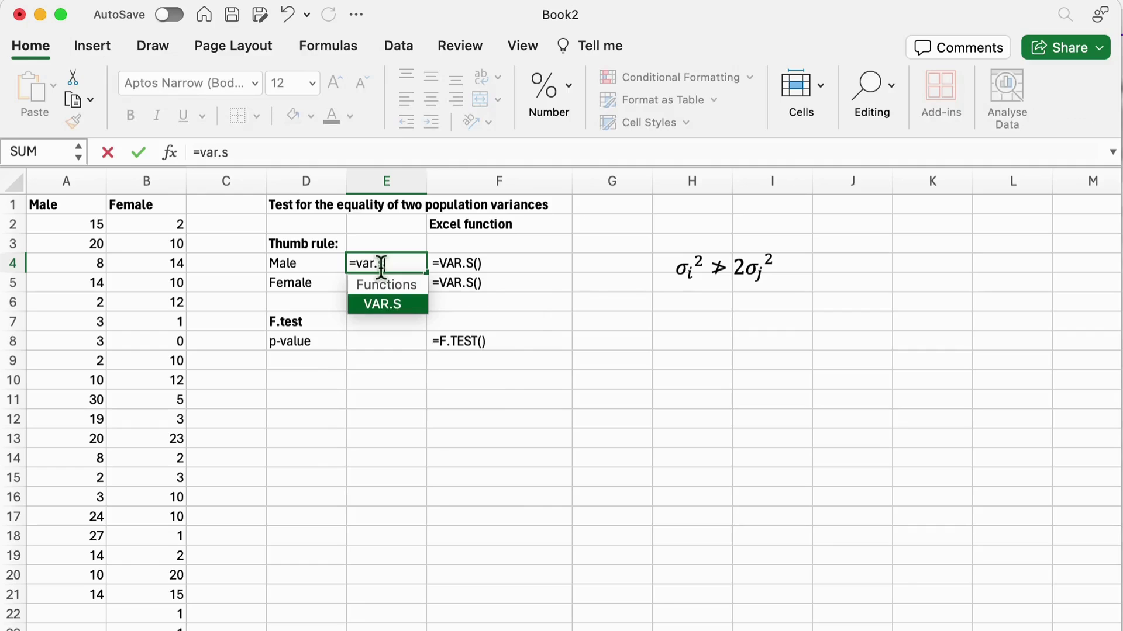
{"action": "type", "text": "("}
{"action": "left_click_drag", "start_coordinate": [97, 224], "coordinate": [66, 596]}
{"action": "key", "text": "Return"}
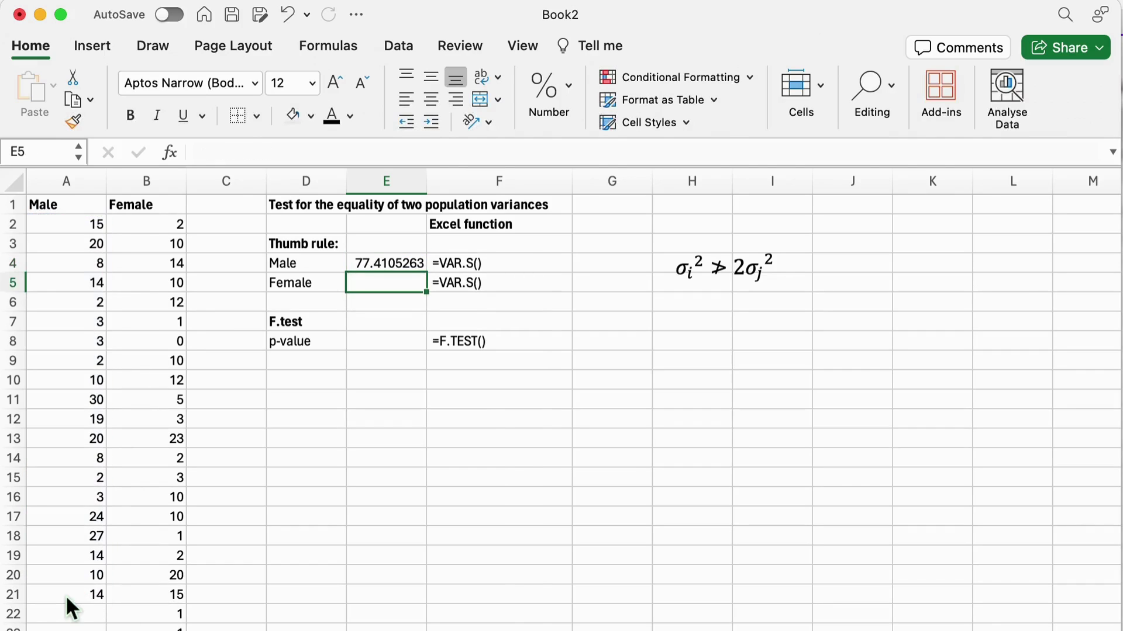
{"action": "type", "text": "=var"}
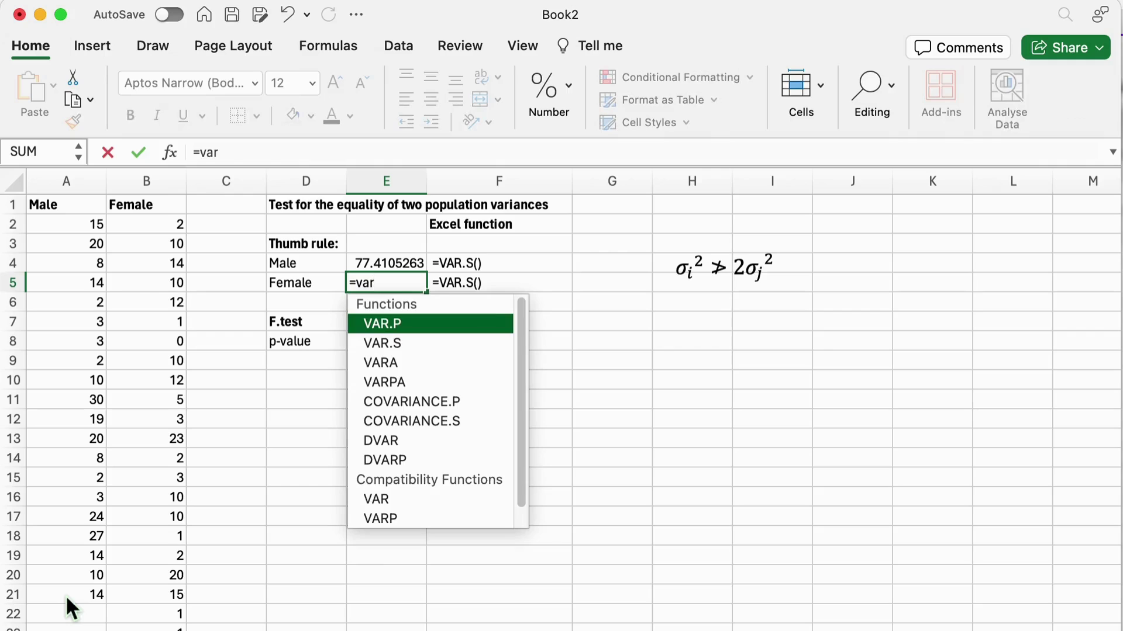
{"action": "type", "text": ".s("}
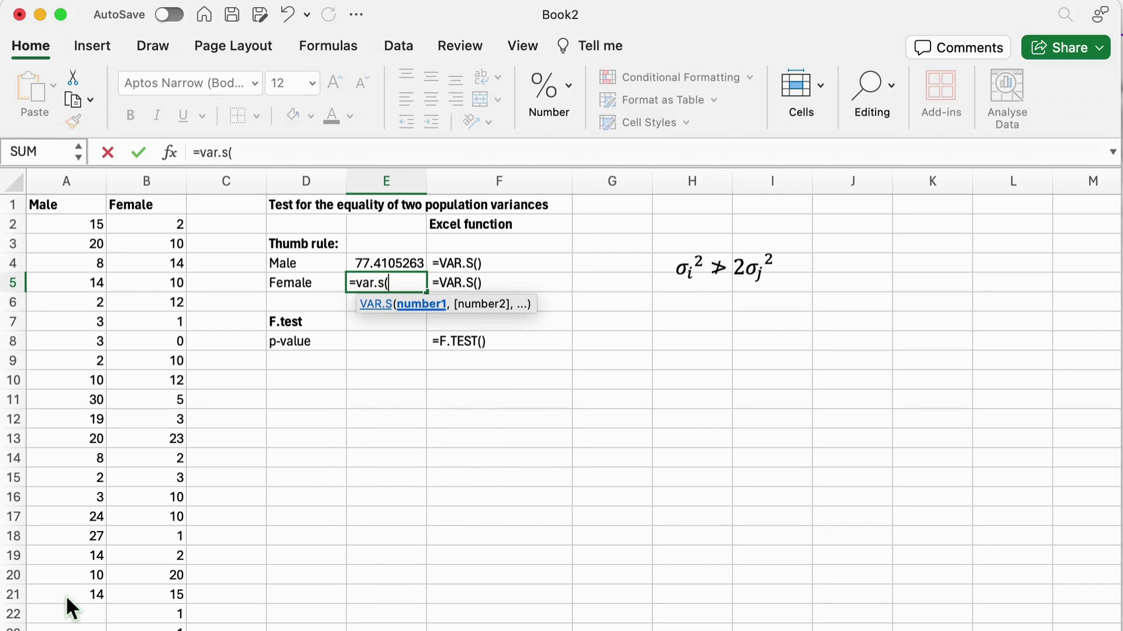
{"action": "left_click", "coordinate": [154, 230]}
{"action": "left_click_drag", "start_coordinate": [154, 230], "coordinate": [149, 628]}
{"action": "key", "text": "Return"}
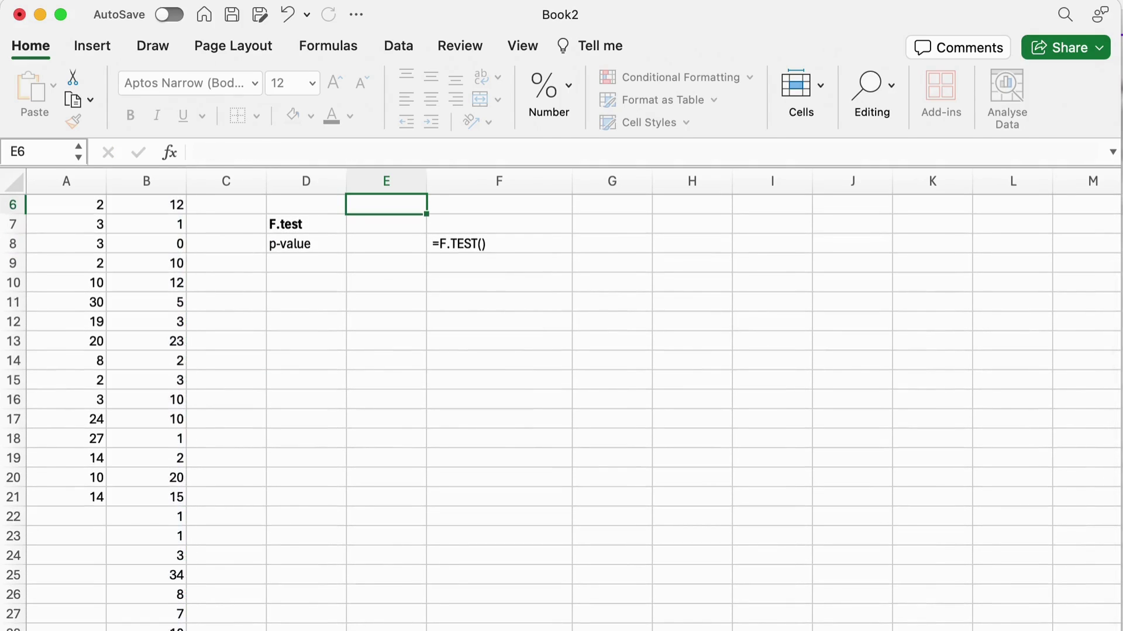
- In E8, enter =F.TEST with the Male and Female columns as the two arrays, returning 0.50647227
{"action": "scroll", "coordinate": [356, 516], "scroll_direction": "up", "scroll_amount": 2}
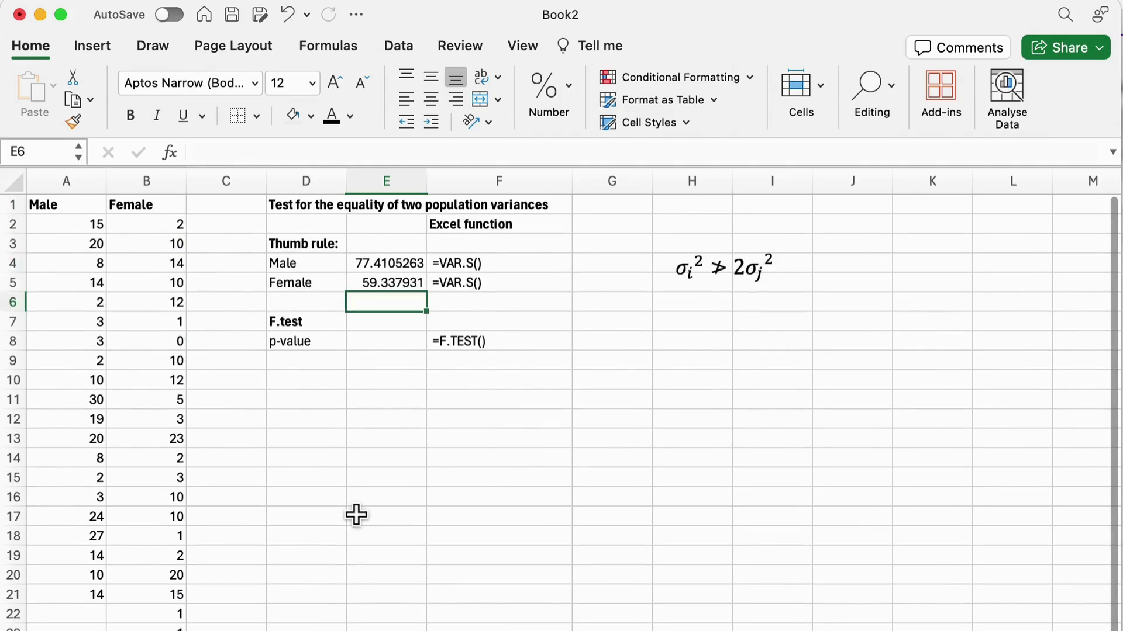
{"action": "left_click", "coordinate": [372, 346]}
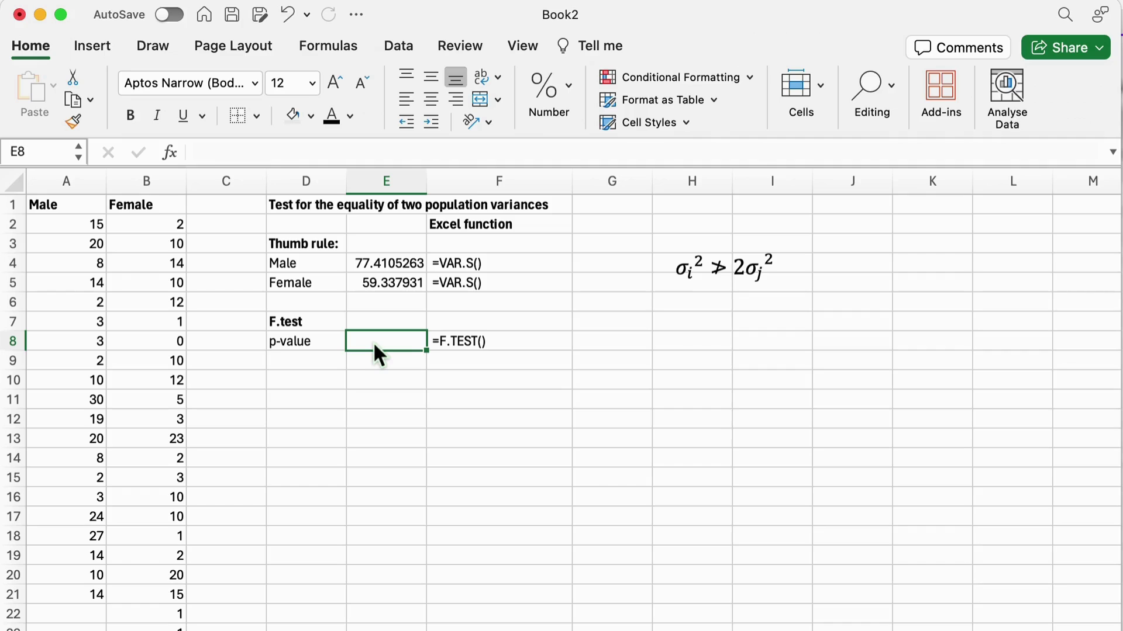
{"action": "type", "text": "=f.tes"}
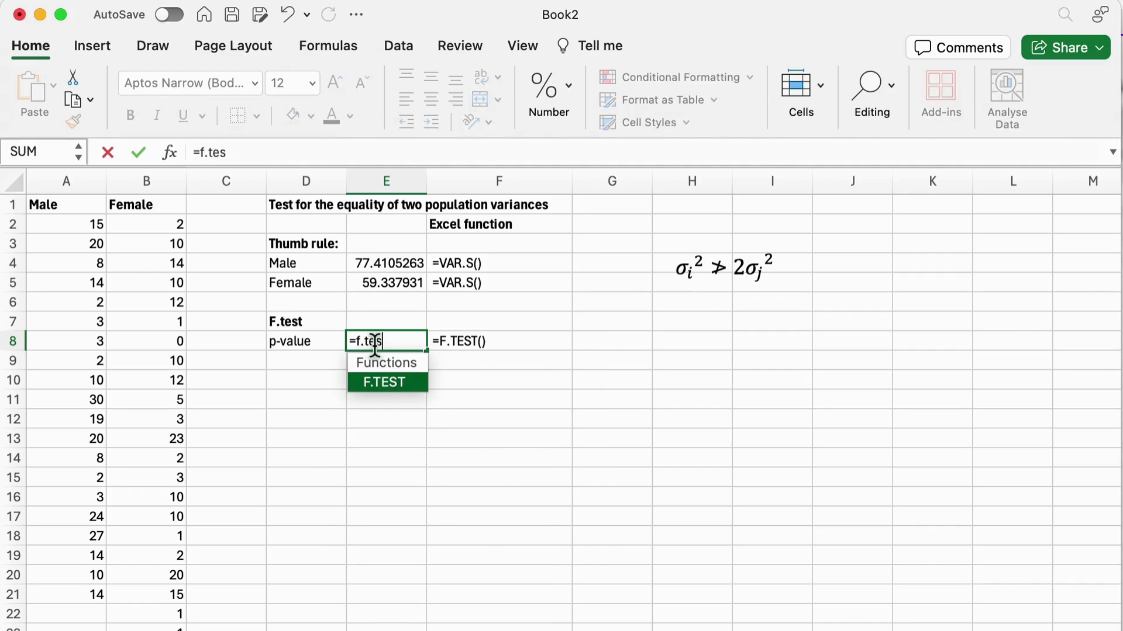
{"action": "type", "text": "t("}
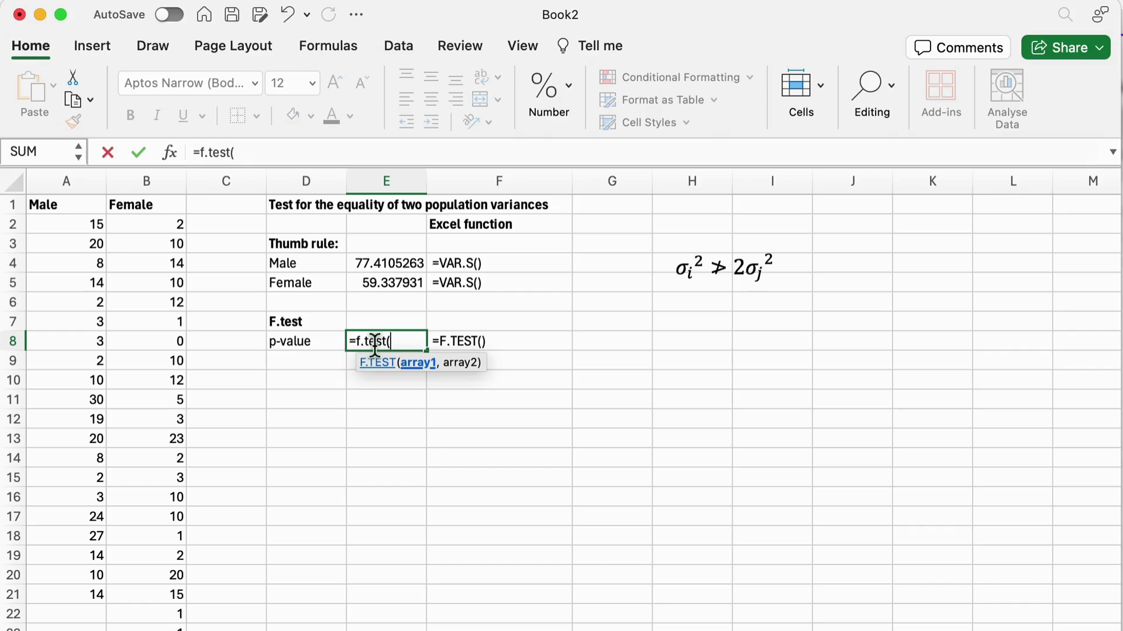
{"action": "left_click_drag", "start_coordinate": [95, 226], "coordinate": [93, 598]}
{"action": "type", "text": ","}
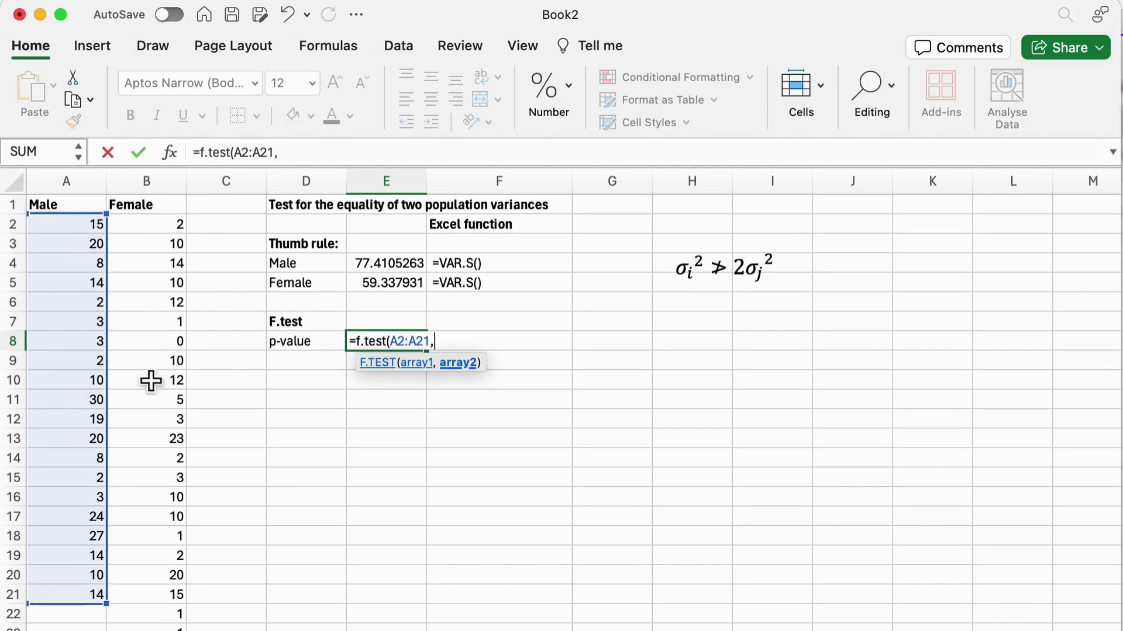
{"action": "left_click_drag", "start_coordinate": [182, 234], "coordinate": [176, 630]}
{"action": "key", "text": "Return"}
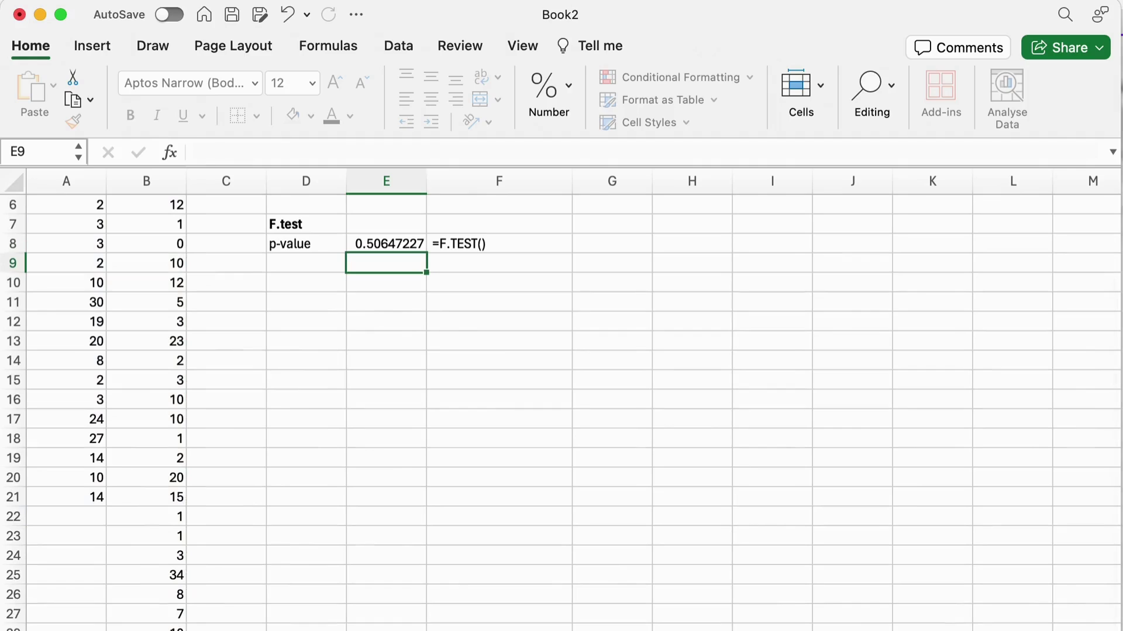
{"action": "scroll", "coordinate": [330, 597], "scroll_direction": "up", "scroll_amount": 3}
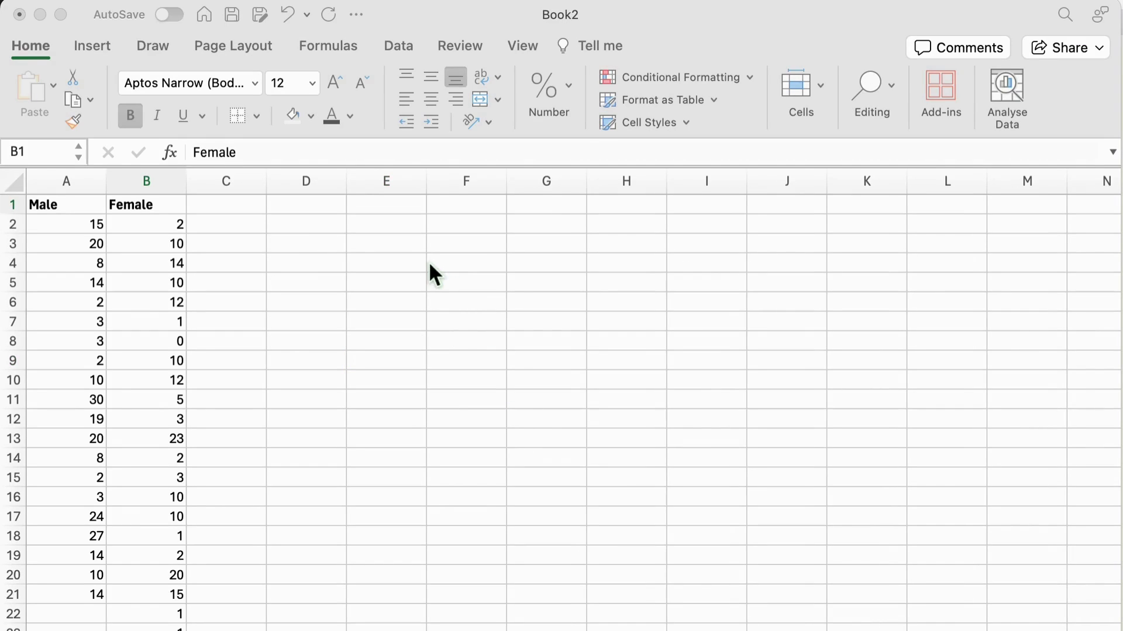
- Open the Data Analysis tool 't-Test: Two-Sample Assuming Equal Variances'
{"action": "left_click", "coordinate": [400, 49]}
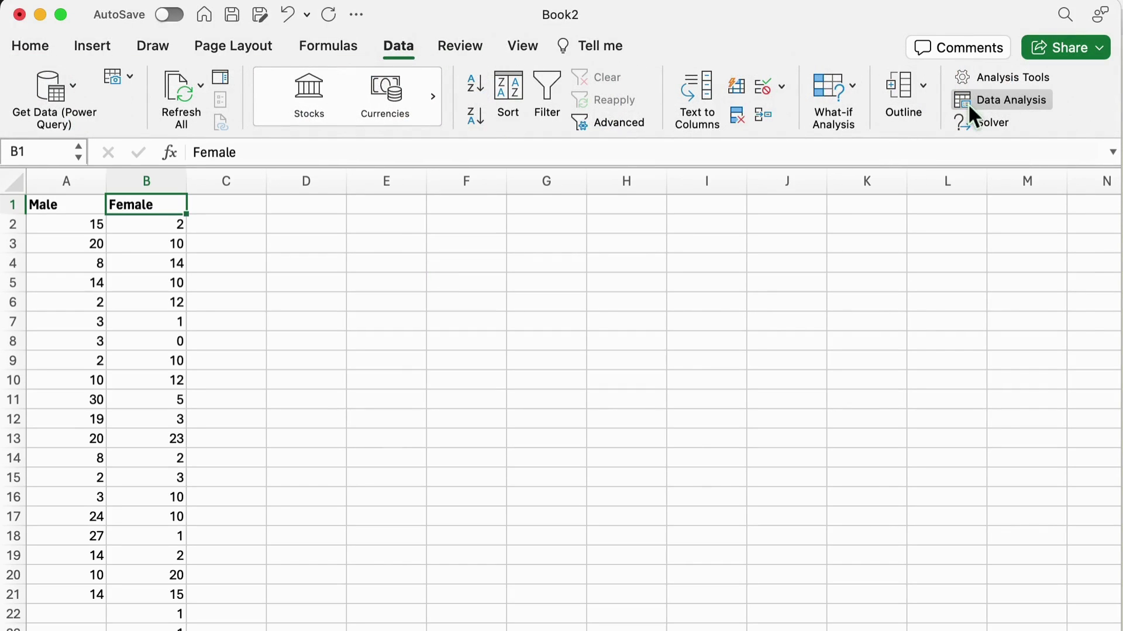
{"action": "left_click", "coordinate": [973, 103]}
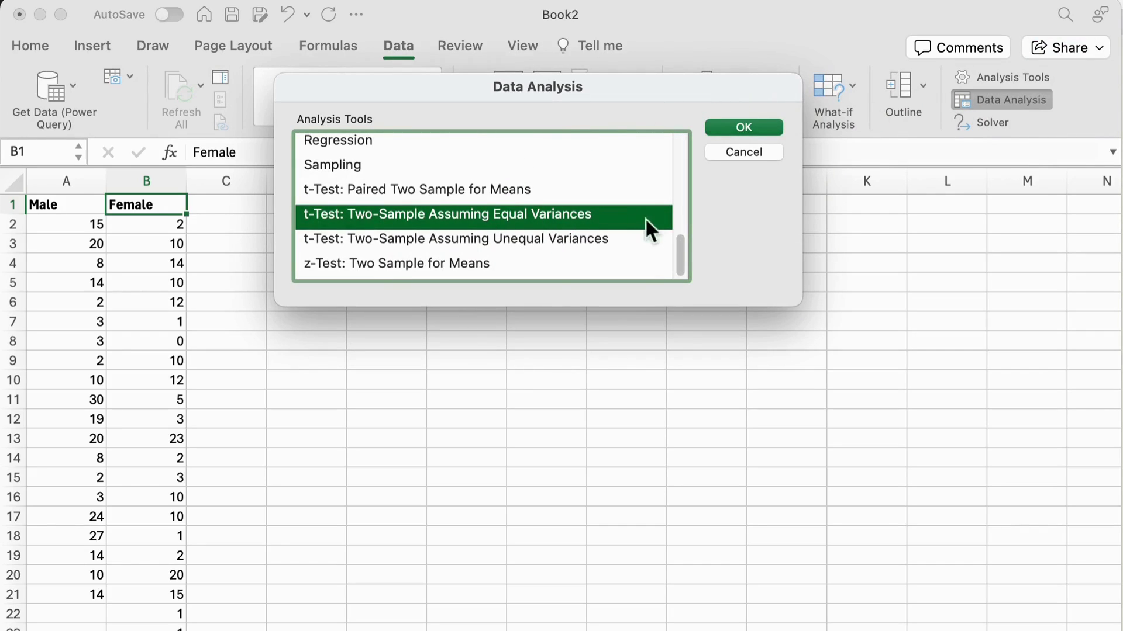
{"action": "left_click", "coordinate": [741, 130]}
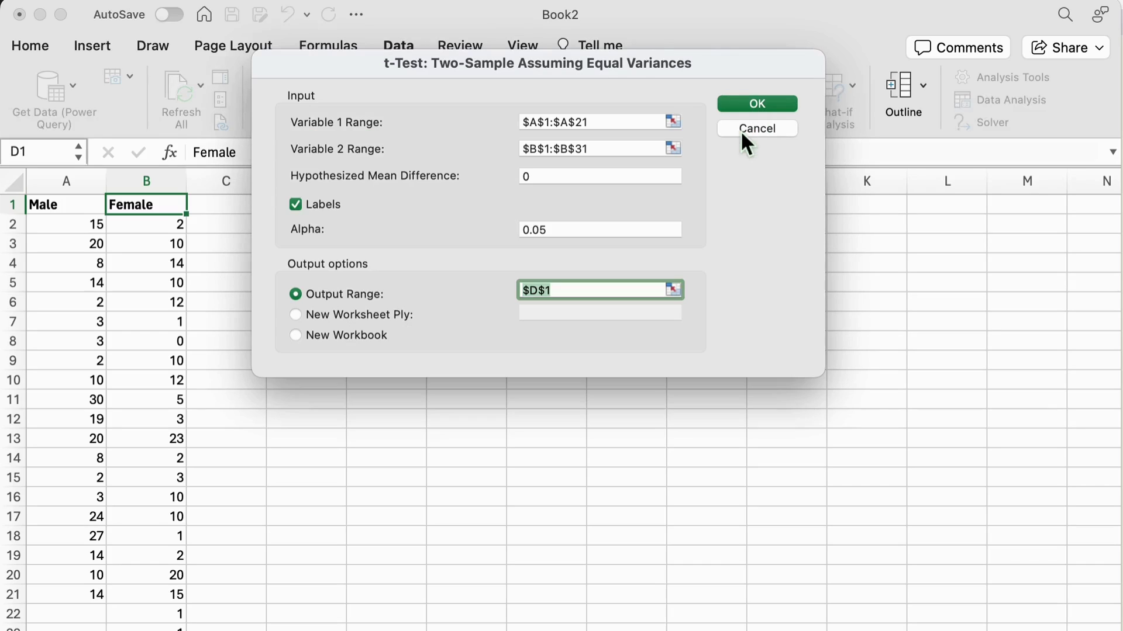
{"action": "left_click_drag", "start_coordinate": [660, 78], "coordinate": [670, 245]}
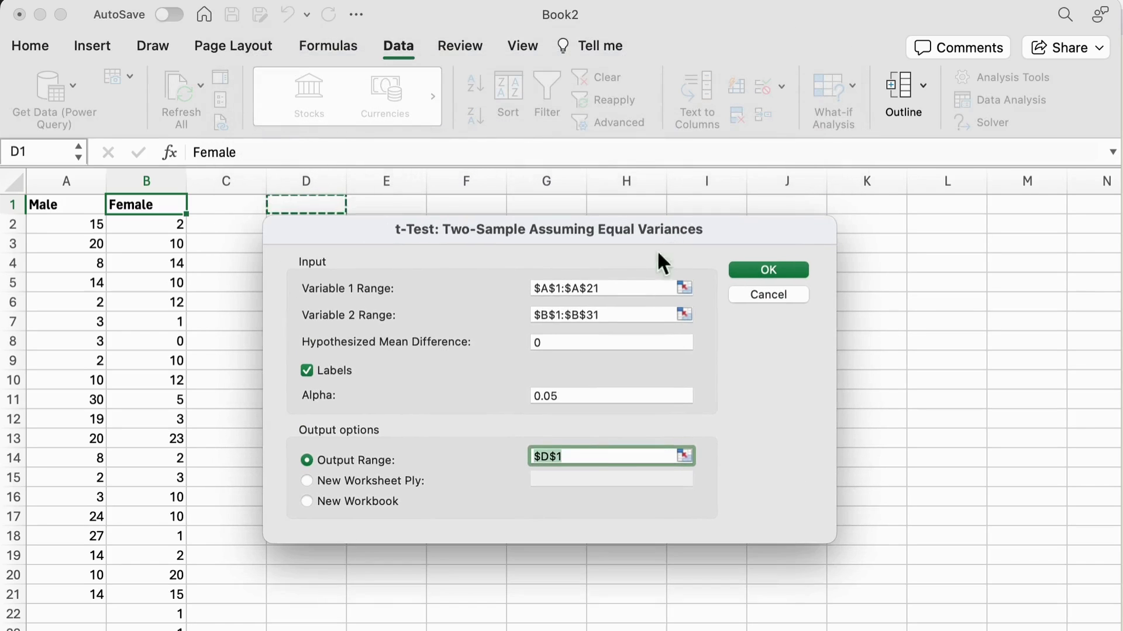
- Set Variable 1 to Female $B$1:$B$31 and Variable 2 to Male $A$1:$A$21, keeping alpha 0.05 and output $D$1
{"action": "left_click", "coordinate": [622, 287]}
{"action": "left_click_drag", "start_coordinate": [170, 208], "coordinate": [183, 629]}
{"action": "left_click", "coordinate": [638, 318]}
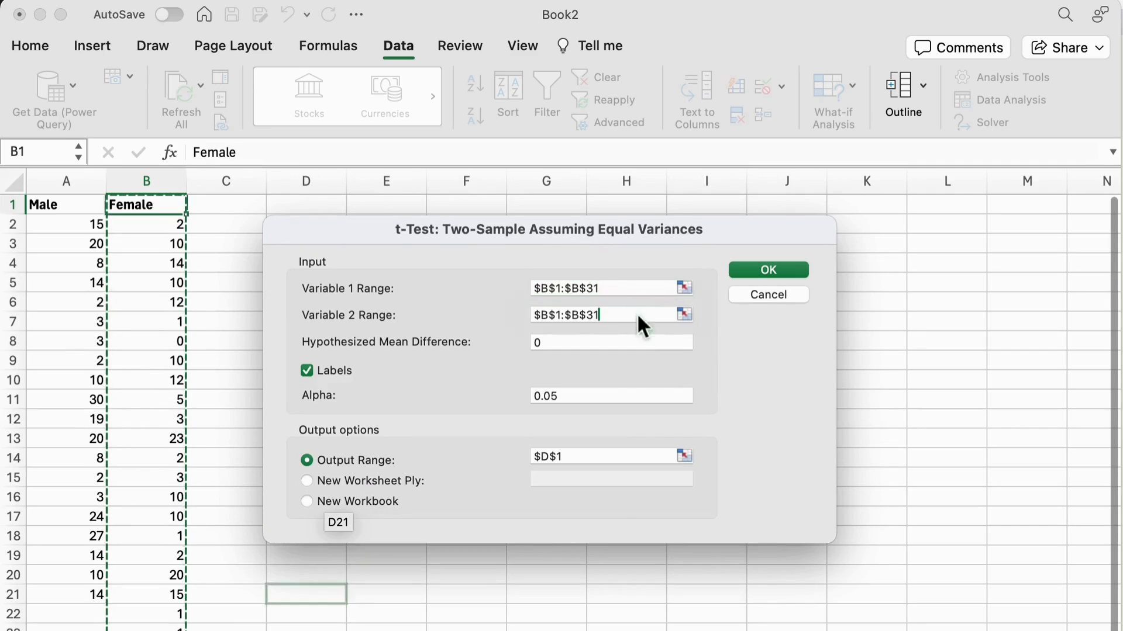
{"action": "left_click_drag", "start_coordinate": [100, 205], "coordinate": [95, 594]}
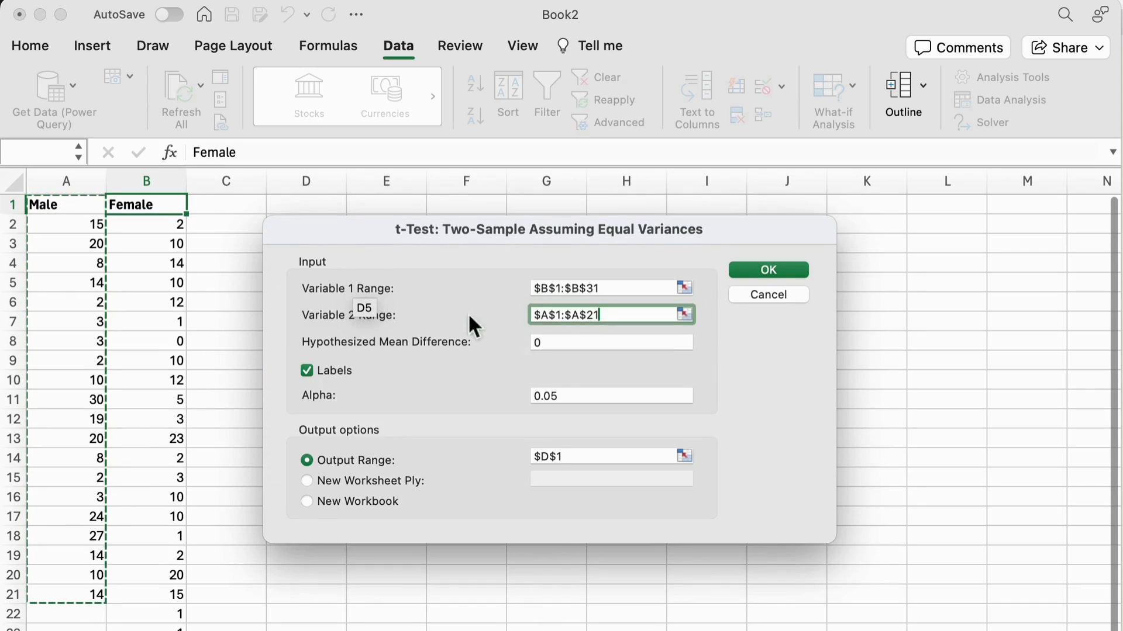
{"action": "left_click", "coordinate": [550, 349]}
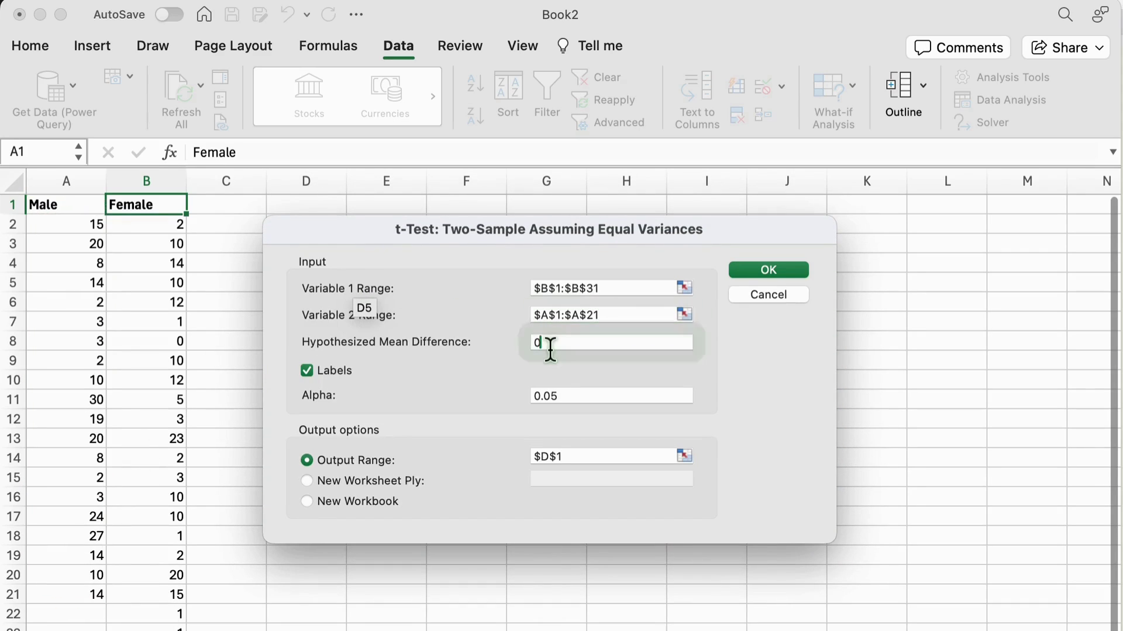
{"action": "left_click", "coordinate": [577, 395]}
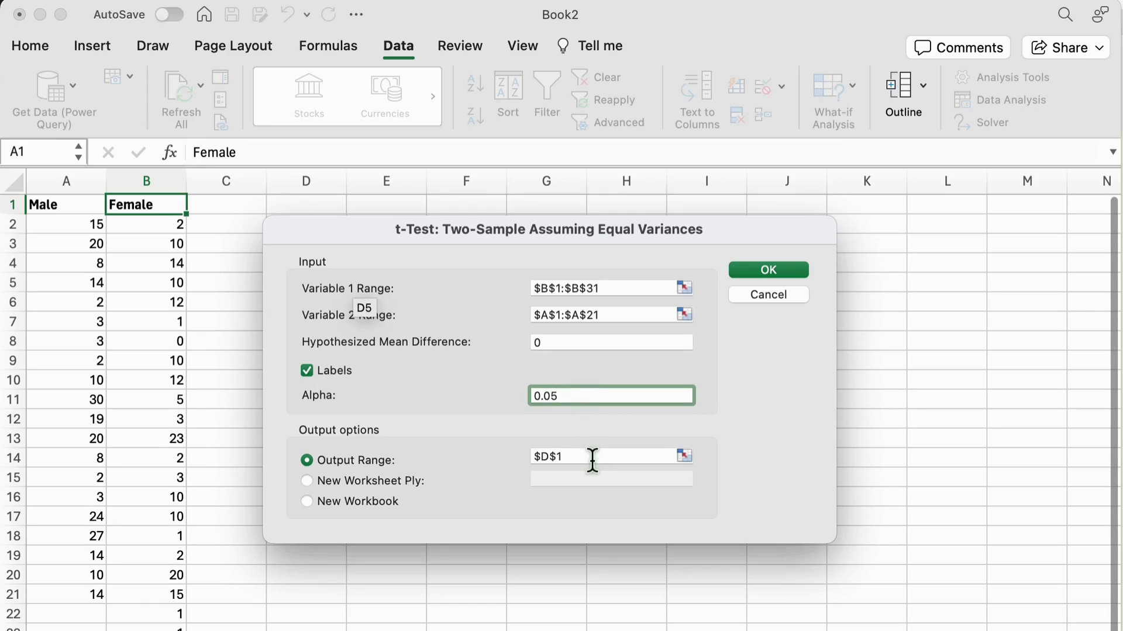
{"action": "left_click", "coordinate": [592, 460]}
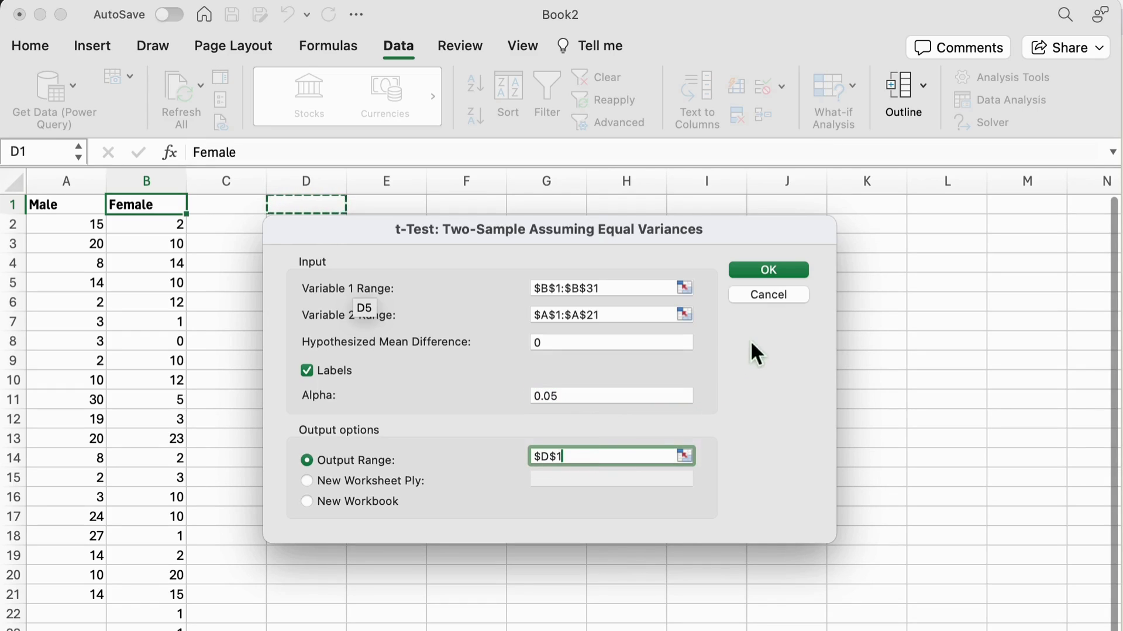
- Run the t-test into D1 (t Stat -1.5293593, two-tail p 0.13273945) and widen column D to fit its labels
{"action": "left_click", "coordinate": [779, 268]}
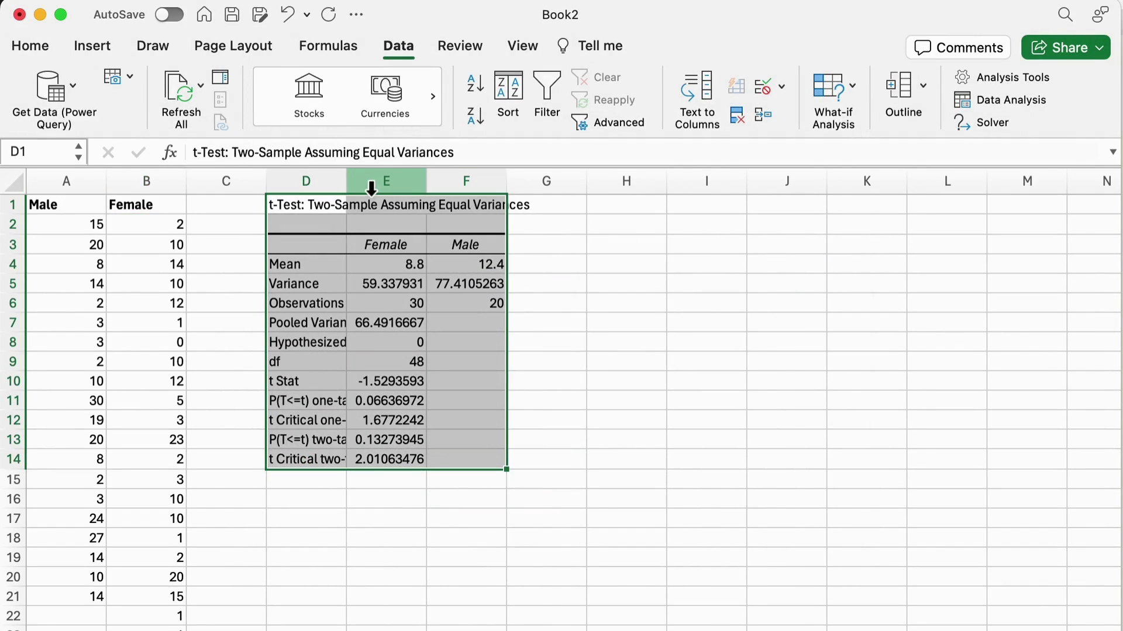
{"action": "left_click_drag", "start_coordinate": [347, 186], "coordinate": [508, 194]}
{"action": "left_click", "coordinate": [847, 560]}
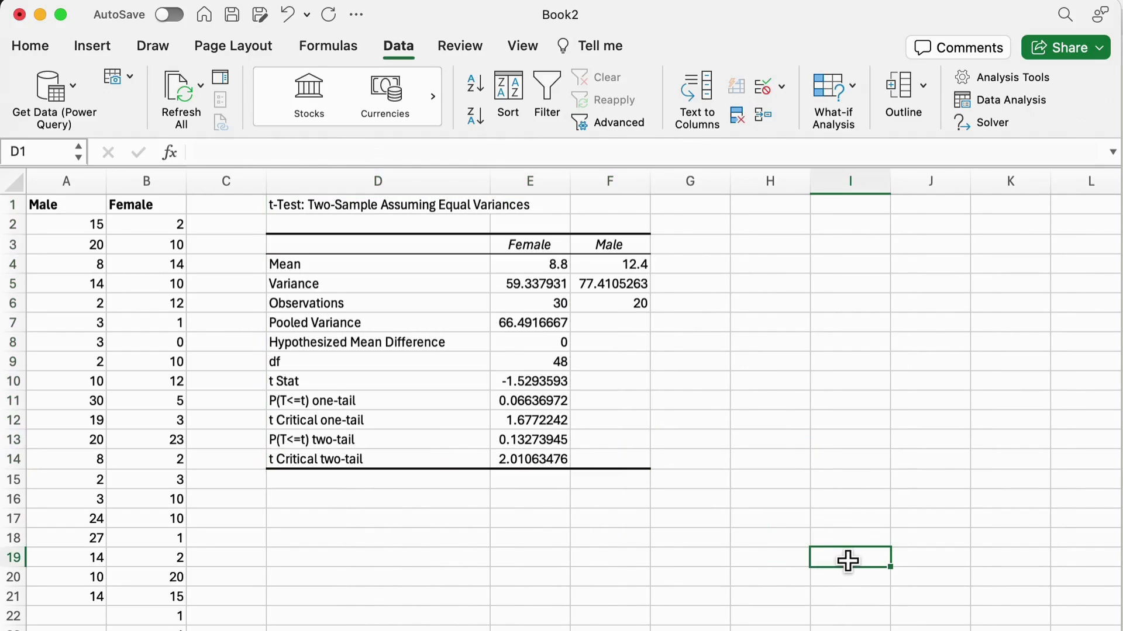